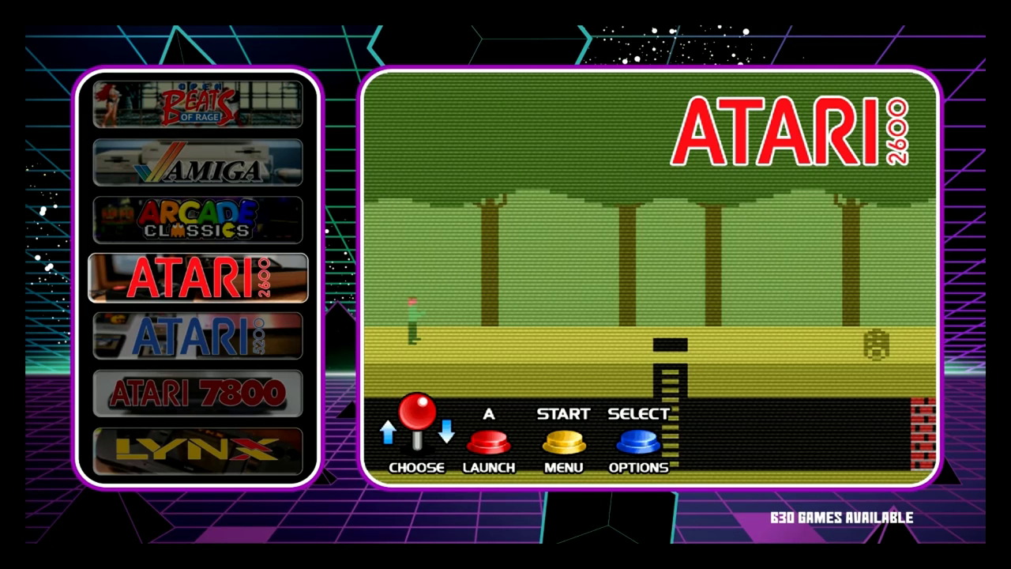
# Step: Browse the system carousel from Atari 2600 up to Sinclair ZX Spectrum and back down to Arcade Classics
pyautogui.press('Up')
pyautogui.press('Up')
pyautogui.press('Up')
pyautogui.press('Up')
pyautogui.press('Up')
pyautogui.press('Up')
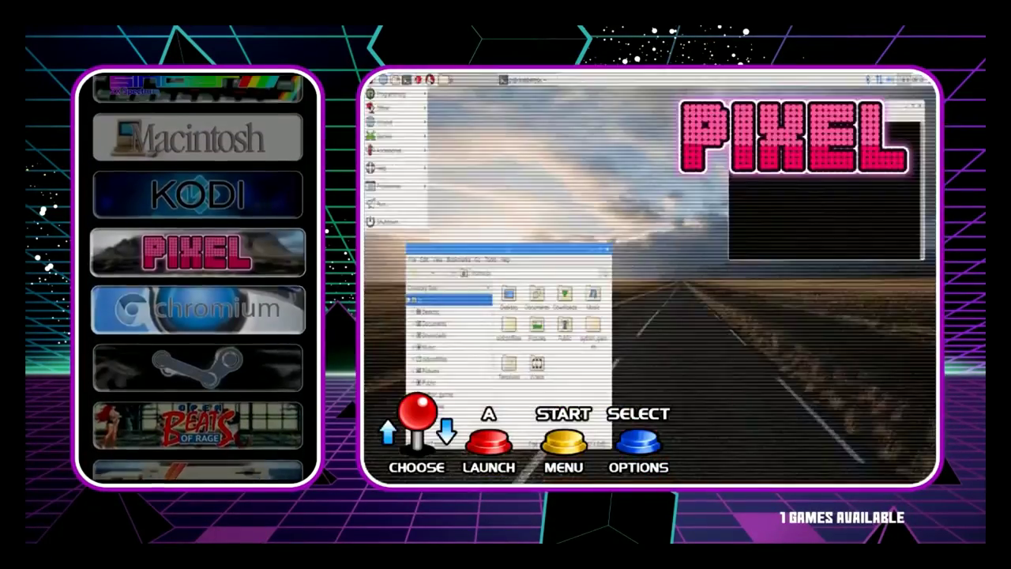
pyautogui.press('Up')
pyautogui.press('Up')
pyautogui.press('Up')
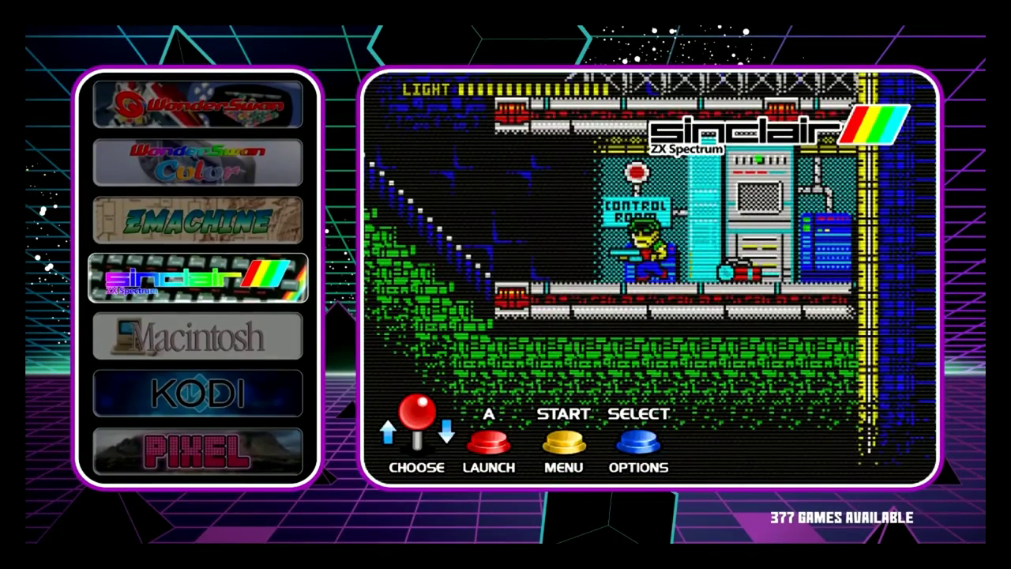
pyautogui.press('Down')
pyautogui.press('Down')
pyautogui.press('Down')
pyautogui.press('Down')
pyautogui.press('Down')
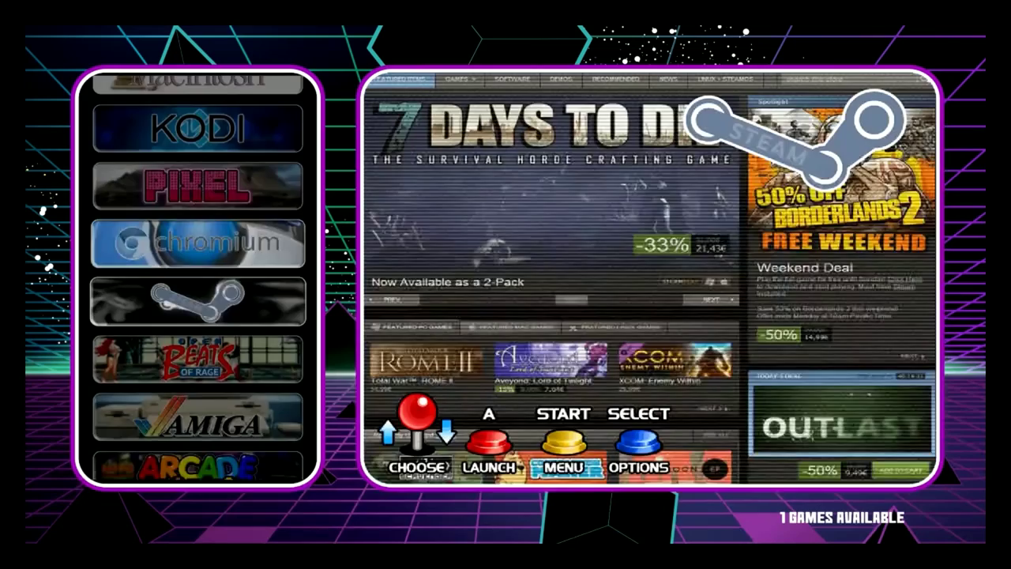
pyautogui.press('Down')
pyautogui.press('Down')
pyautogui.press('Down')
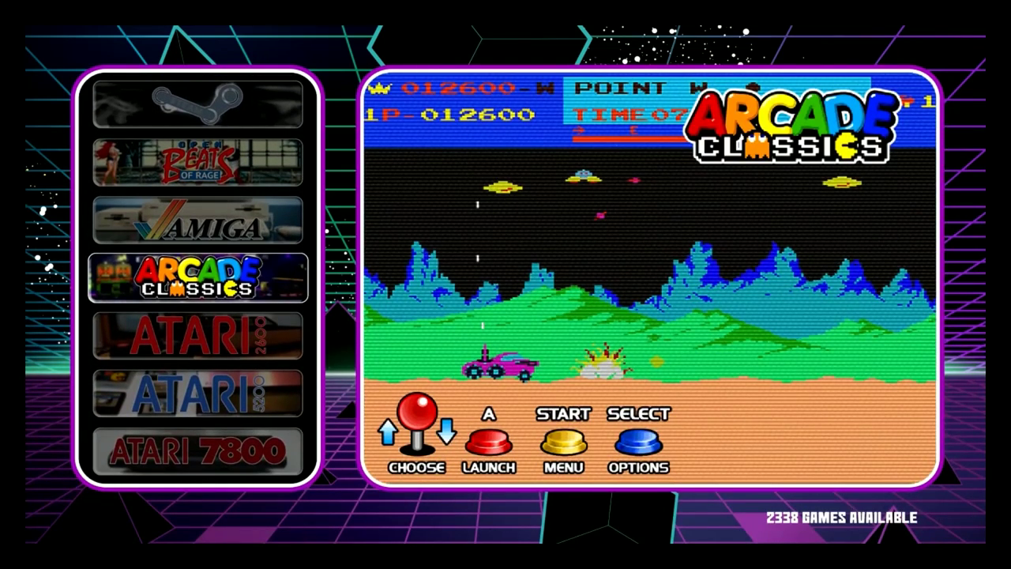
# Step: Go from Arcade Classics to the Options system and open its list of tools
pyautogui.press('Up')
pyautogui.press('Up')
pyautogui.press('Up')
pyautogui.press('Up')
pyautogui.press('Up')
pyautogui.press('Up')
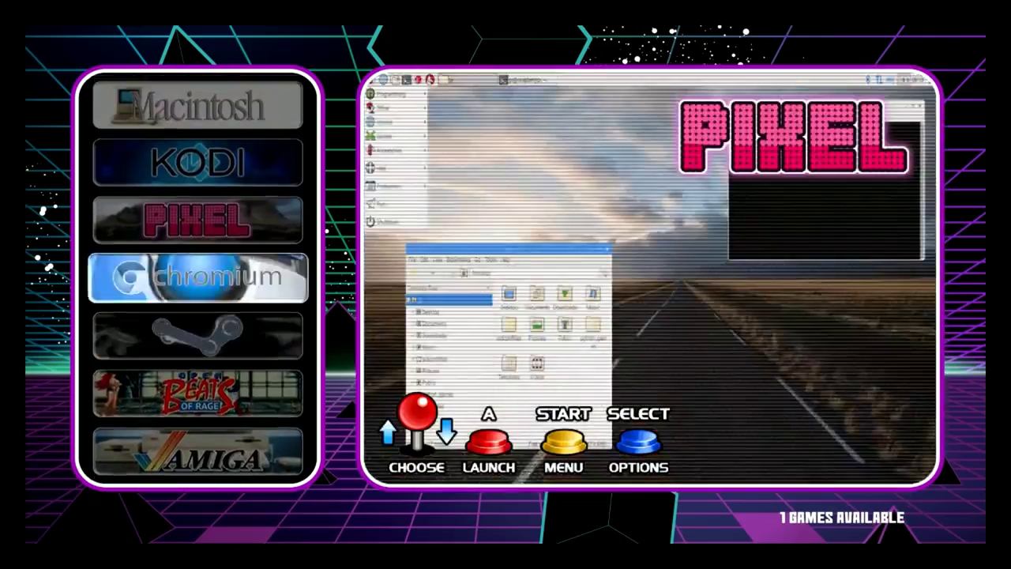
pyautogui.press('Up')
pyautogui.press('Up')
pyautogui.press('Up')
pyautogui.press('Up')
pyautogui.press('Up')
pyautogui.press('Up')
pyautogui.press('Up')
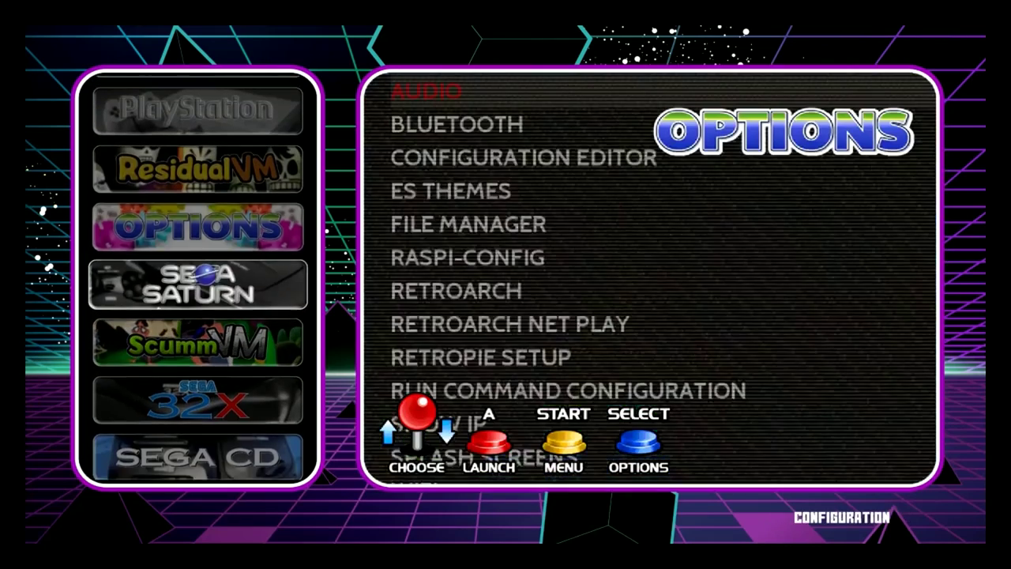
pyautogui.press('Up')
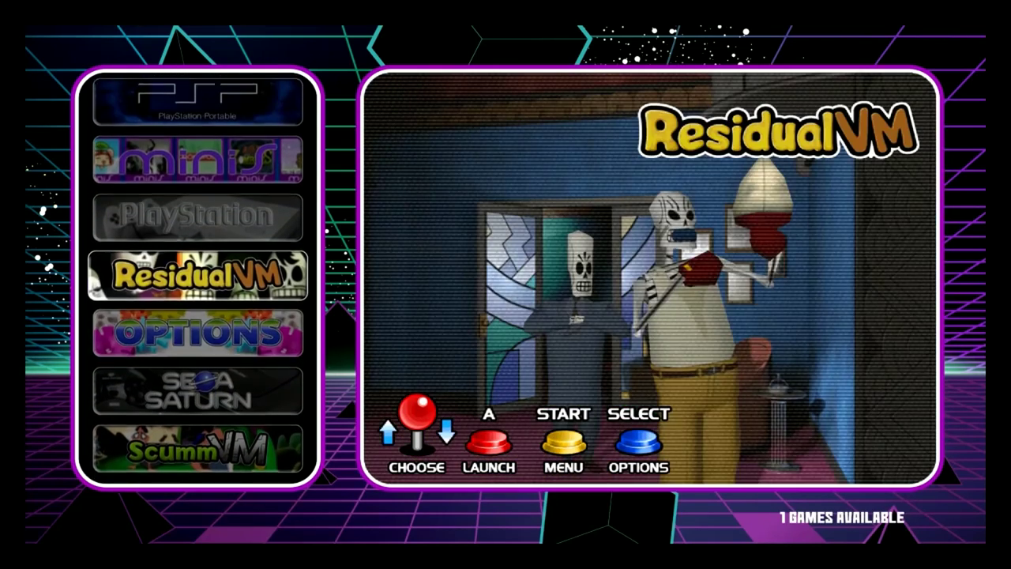
pyautogui.press('Down')
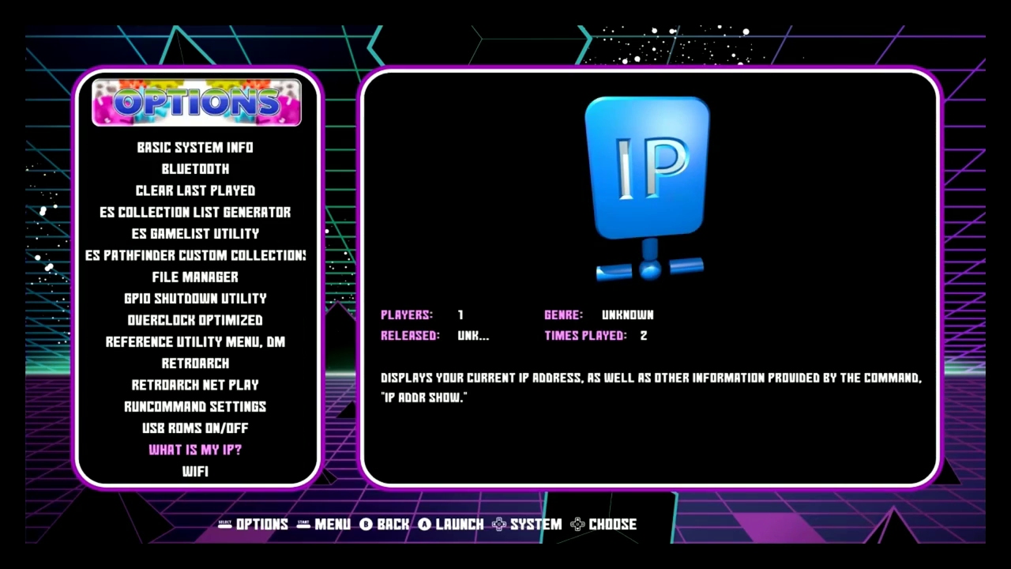
# Step: Look through the utilities in the RetroPie Tools folder, including File Manager and Runcommand Settings, and leave the folder
pyautogui.press('Up')
pyautogui.press('Up')
pyautogui.press('Up')
pyautogui.press('Up')
pyautogui.press('Up')
pyautogui.press('Up')
pyautogui.press('Up')
pyautogui.press('Up')
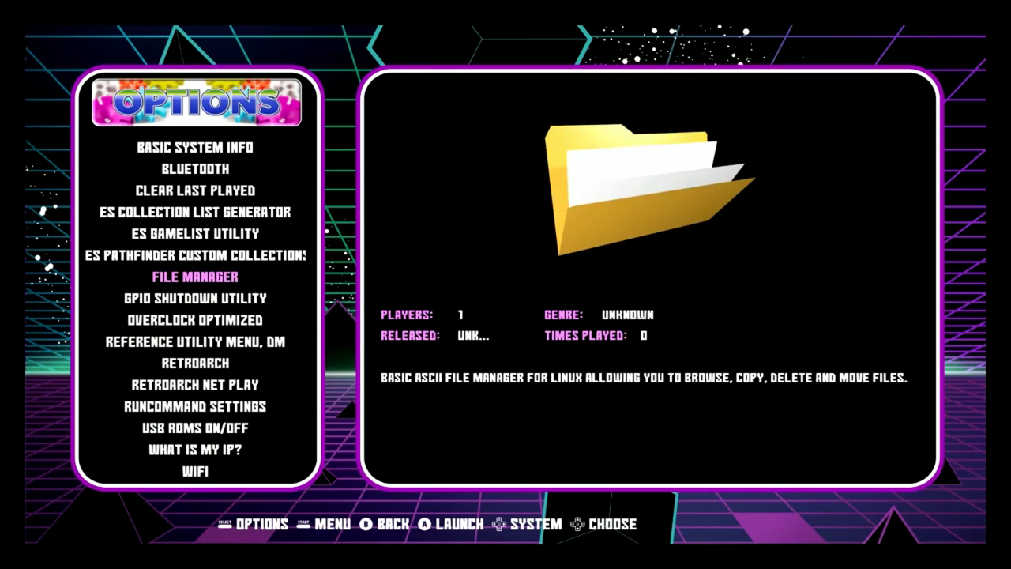
pyautogui.press('Up')
pyautogui.press('Up')
pyautogui.press('Up')
pyautogui.press('Up')
pyautogui.press('Up')
pyautogui.press('Up')
pyautogui.press('Up')
pyautogui.press('Up')
pyautogui.press('Up')
pyautogui.press('Up')
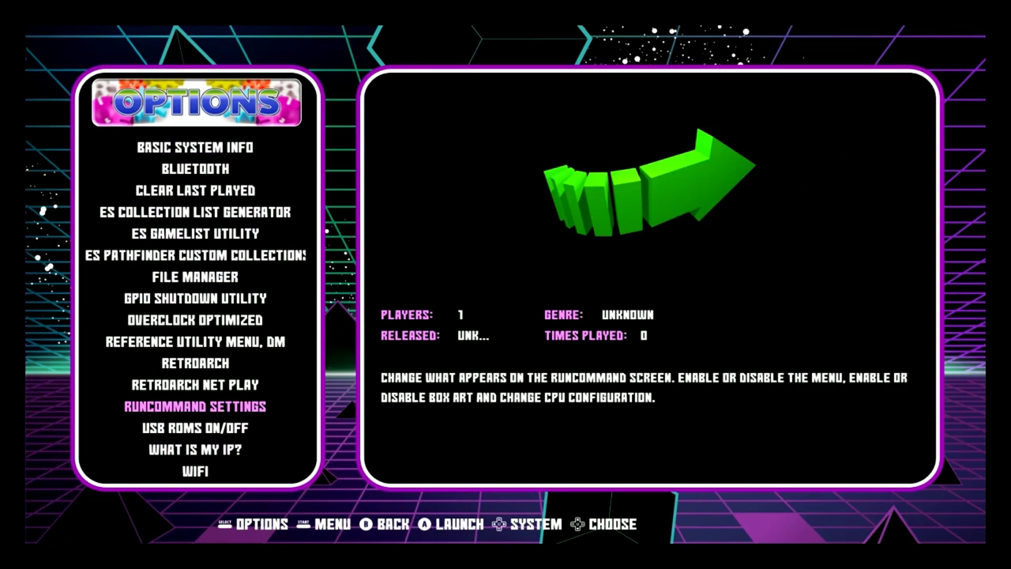
pyautogui.press('Up')
pyautogui.press('Up')
pyautogui.press('Up')
pyautogui.press('Up')
pyautogui.press('Up')
pyautogui.press('Escape')
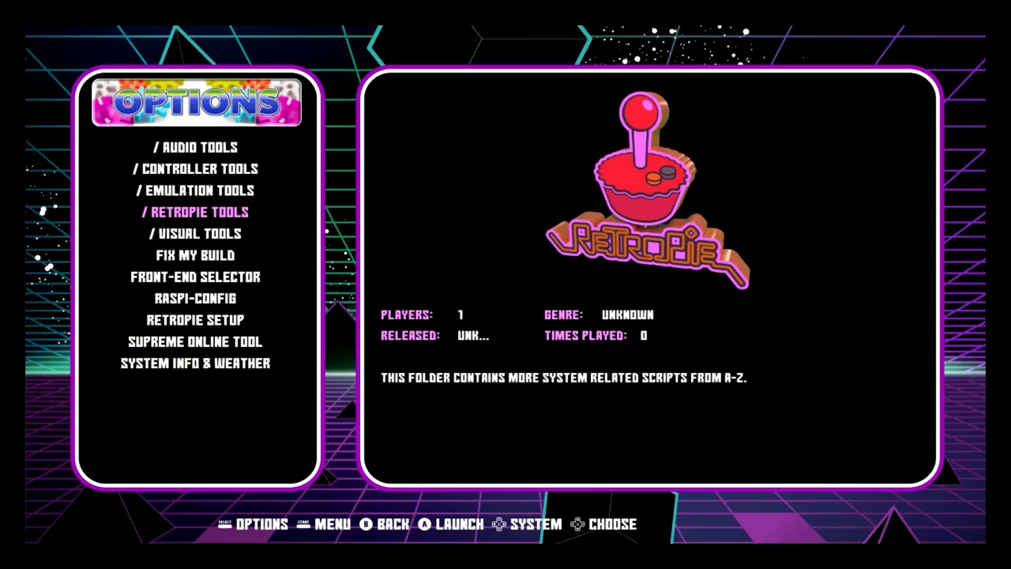
# Step: Open the Visual Tools folder in the Options list
pyautogui.press('Down')
pyautogui.press('Down')
pyautogui.press('Up')
pyautogui.press('Up')
pyautogui.press('Down')
pyautogui.press('Return')
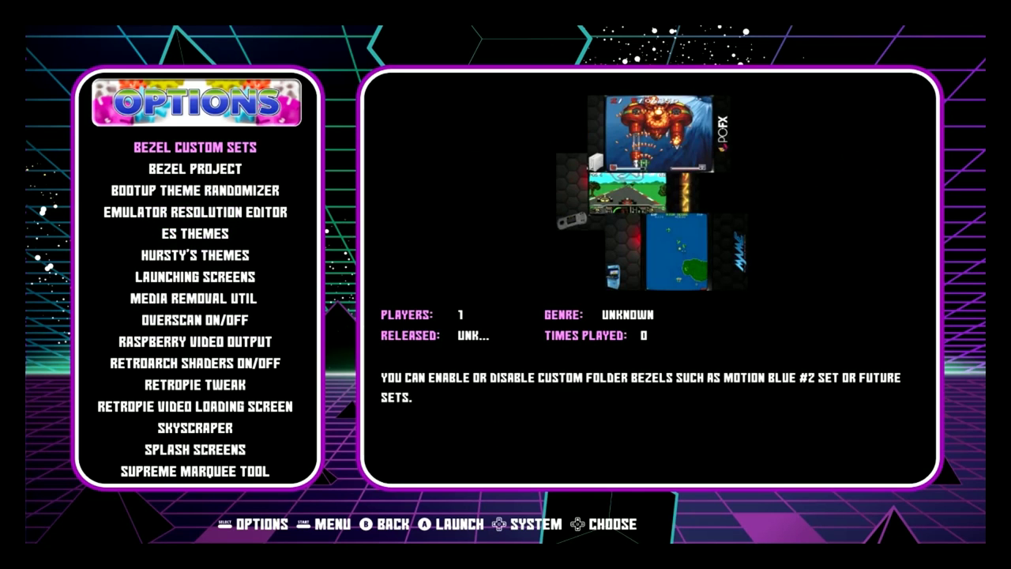
# Step: Find the Supreme Marquee Tool in the Visual Tools folder and launch it
pyautogui.press('Down')
pyautogui.press('Down')
pyautogui.press('Down')
pyautogui.press('Down')
pyautogui.press('Down')
pyautogui.press('Down')
pyautogui.press('Down')
pyautogui.press('Down')
pyautogui.press('Down')
pyautogui.press('Down')
pyautogui.press('Down')
pyautogui.press('Down')
pyautogui.press('Down')
pyautogui.press('Down')
pyautogui.press('Down')
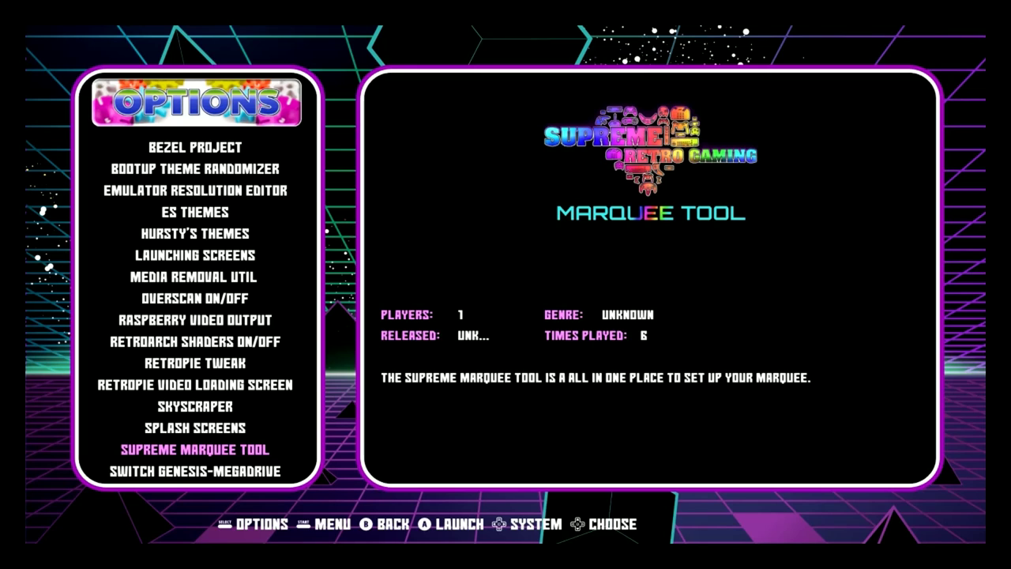
pyautogui.press('Up')
pyautogui.press('Down')
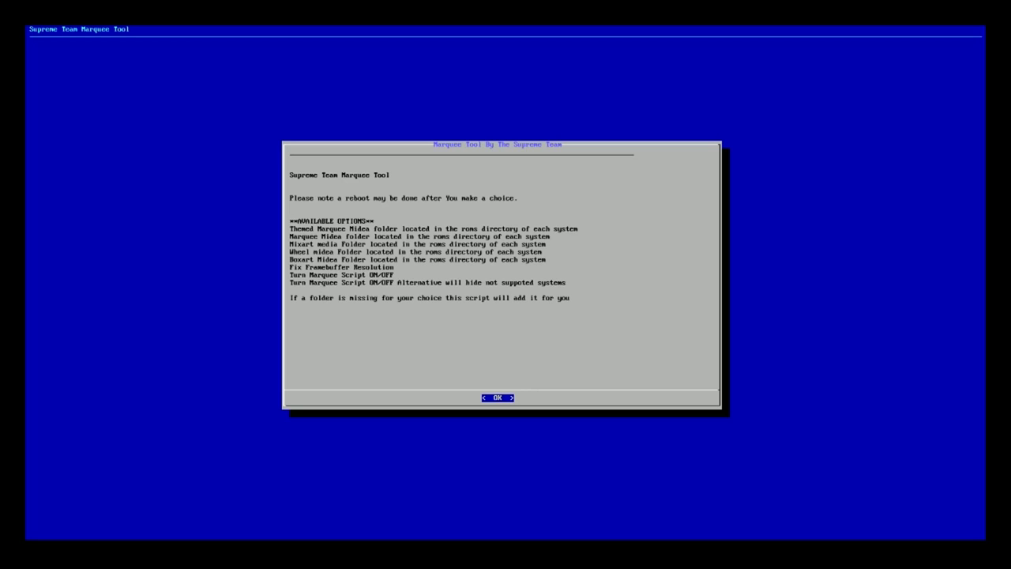
# Step: Dismiss the Marquee Tool's introduction and continue to its main menu
pyautogui.press('Return')
pyautogui.press('Down')
pyautogui.press('Up')
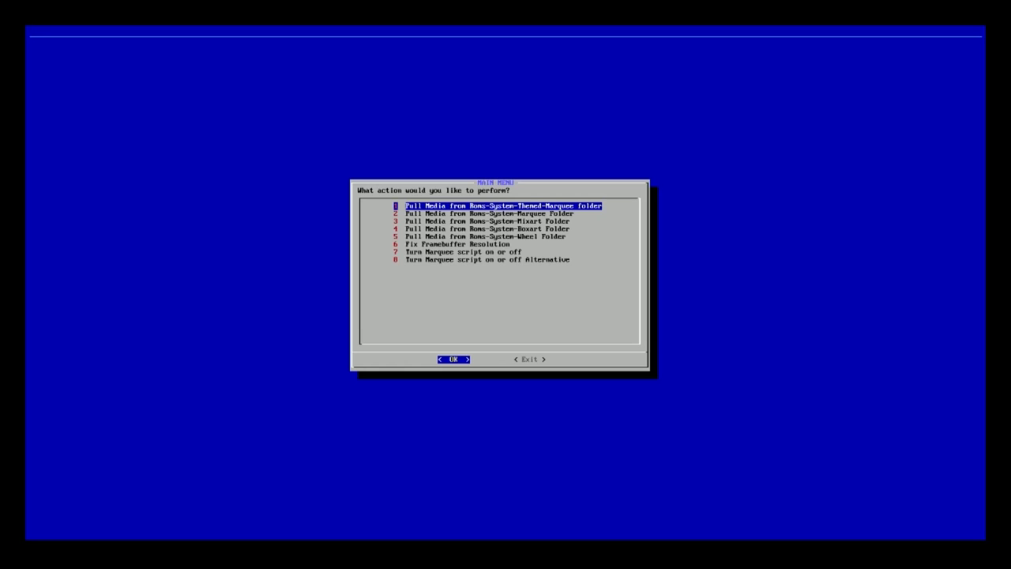
# Step: Examine the first four media source options, from the Themed-Marquee folder to the Boxart folder
pyautogui.press('Down')
pyautogui.press('Down')
pyautogui.press('Down')
pyautogui.press('Down')
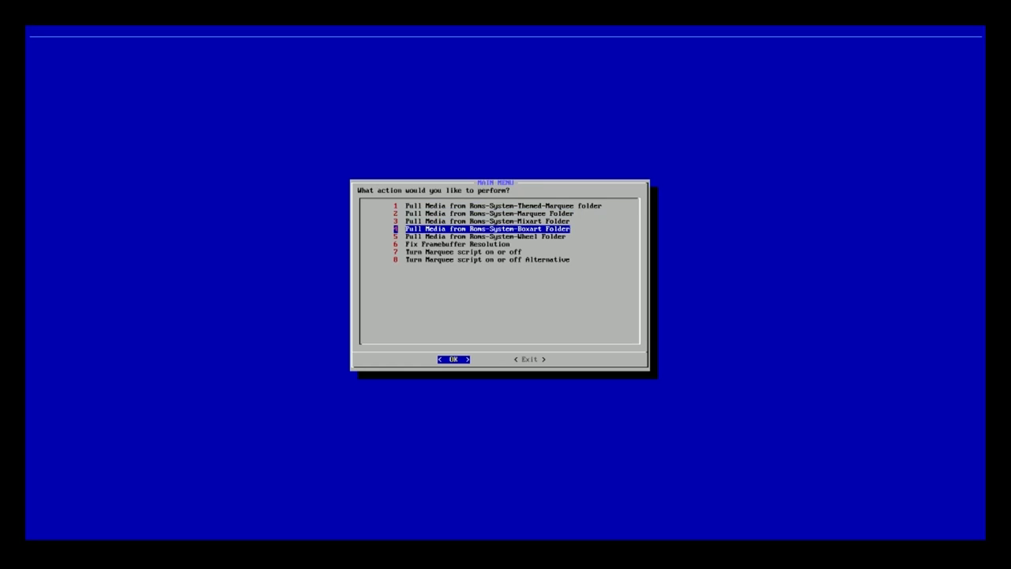
pyautogui.press('Up')
pyautogui.press('Up')
pyautogui.press('Up')
pyautogui.press('Up')
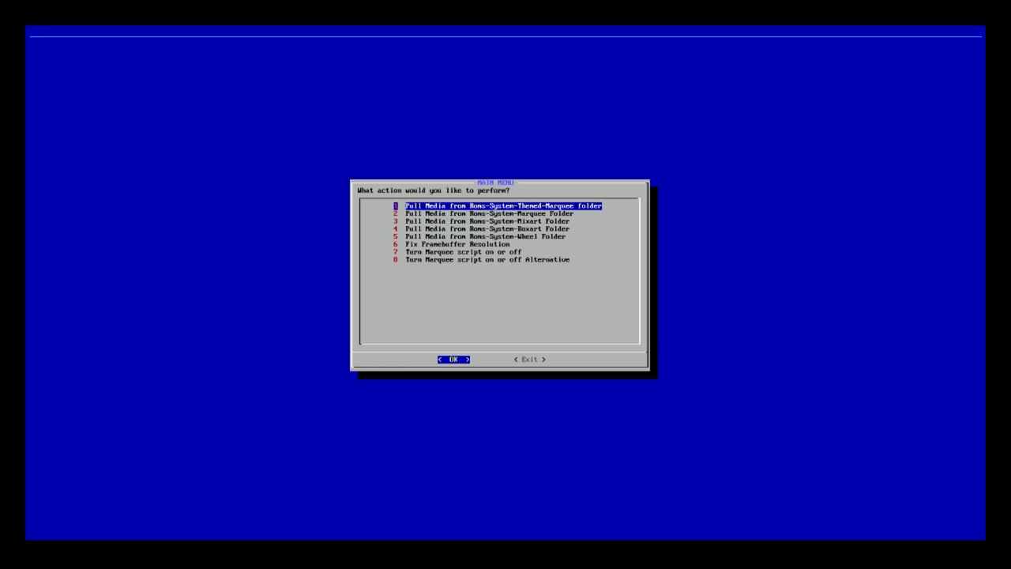
# Step: Review the marquee options from the Marquee folder through Fix Framebuffer Resolution to turning the marquee script on or off
pyautogui.press('Down')
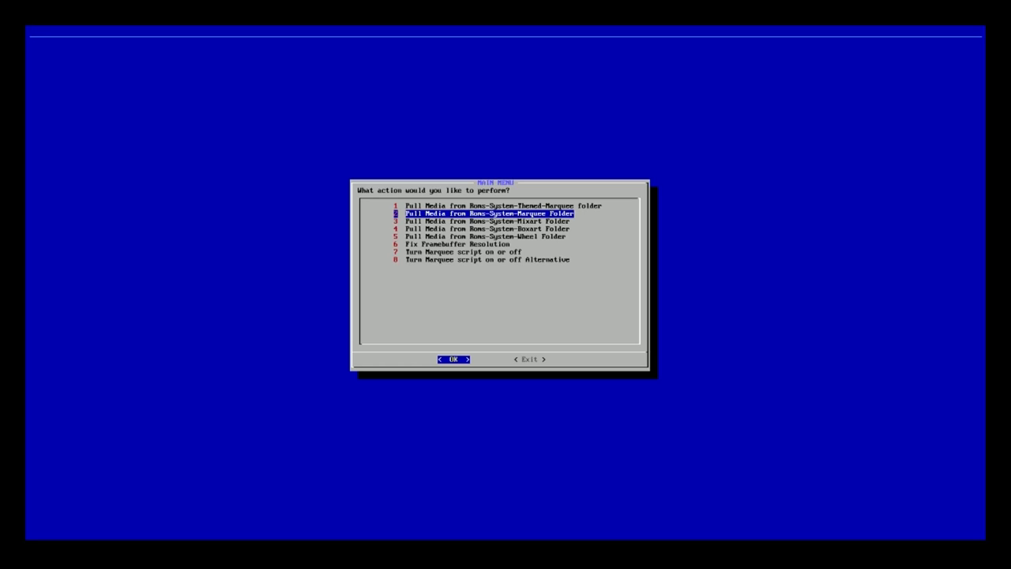
pyautogui.press('Down')
pyautogui.press('Down')
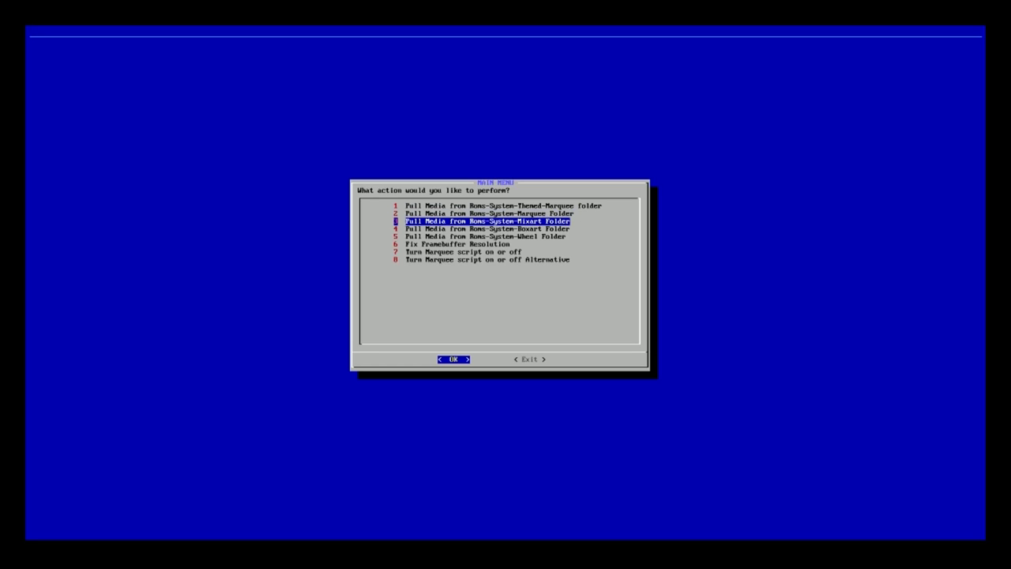
pyautogui.press('Down')
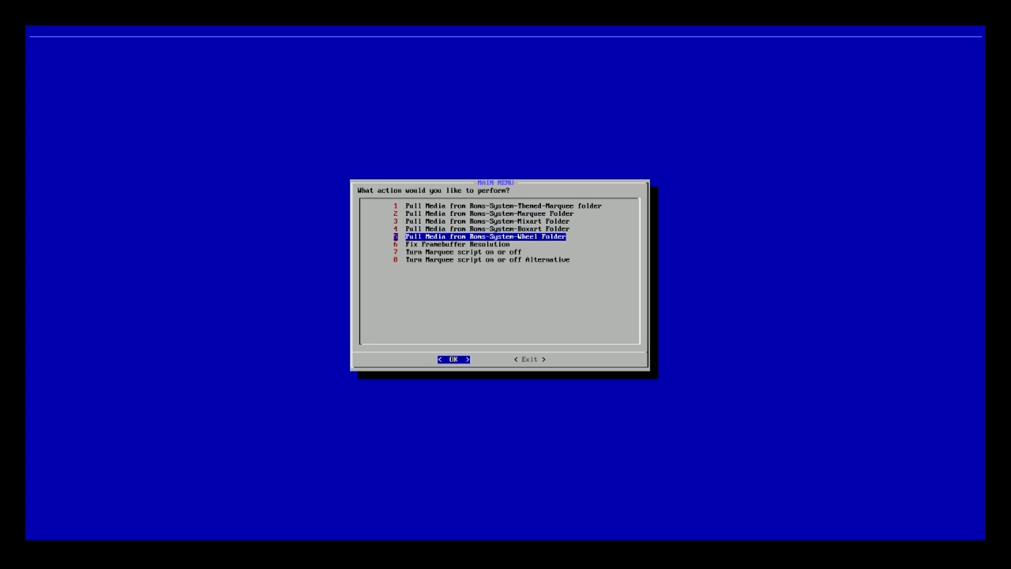
pyautogui.press('Down')
pyautogui.press('Down')
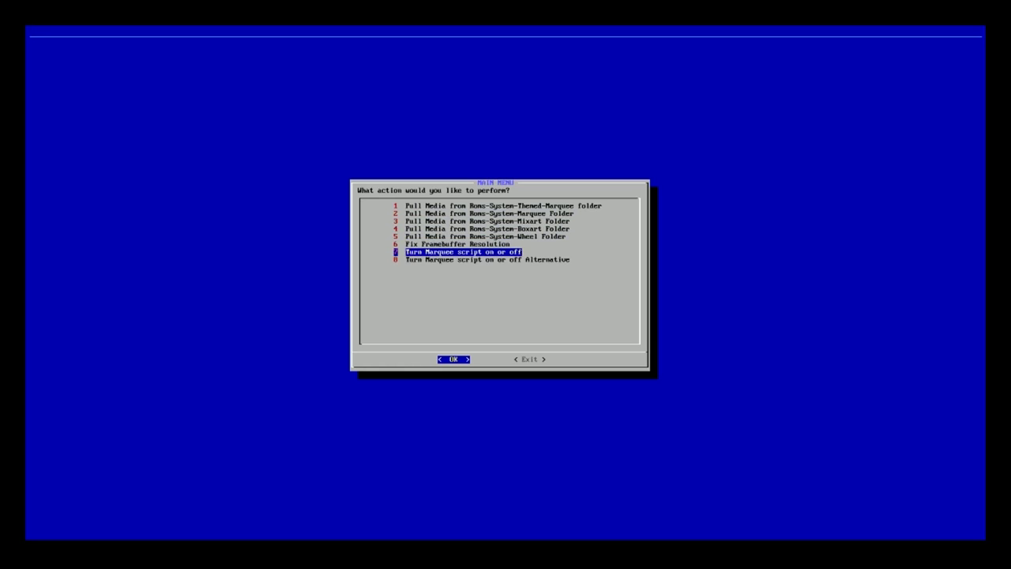
pyautogui.press('Up')
pyautogui.press('Down')
pyautogui.press('Up')
pyautogui.press('Up')
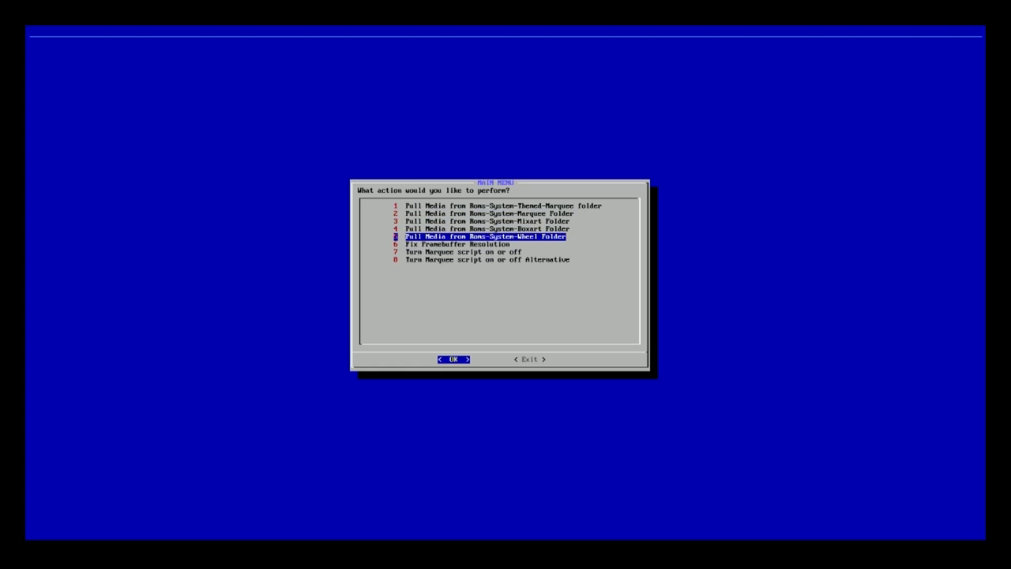
pyautogui.press('Up')
pyautogui.press('Down')
pyautogui.press('Down')
pyautogui.press('Down')
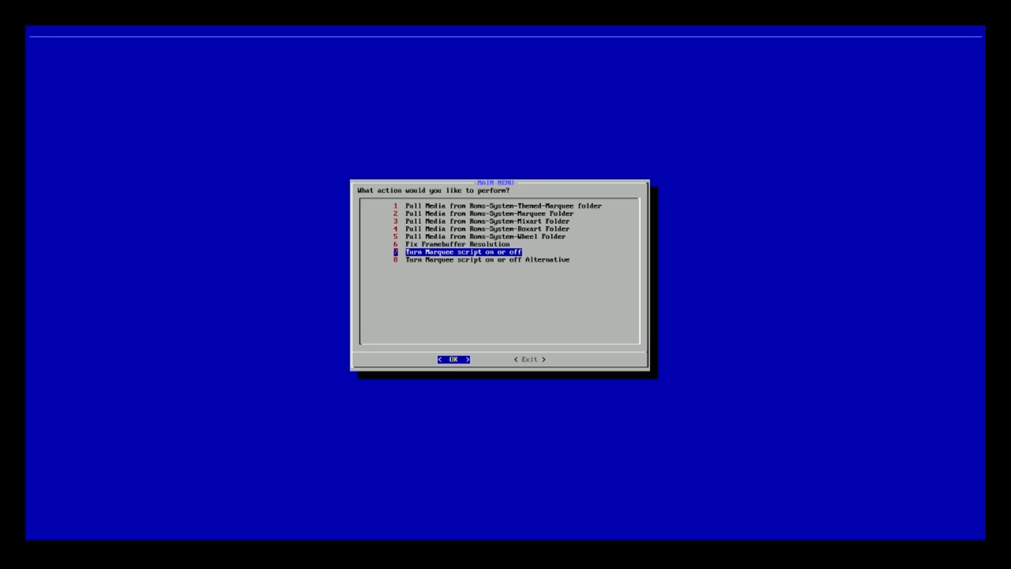
# Step: Compare the Themed-Marquee, Marquee, Mixart, Boxart and Wheel folder choices for pulling marquee media
pyautogui.press('Up')
pyautogui.press('Up')
pyautogui.press('Up')
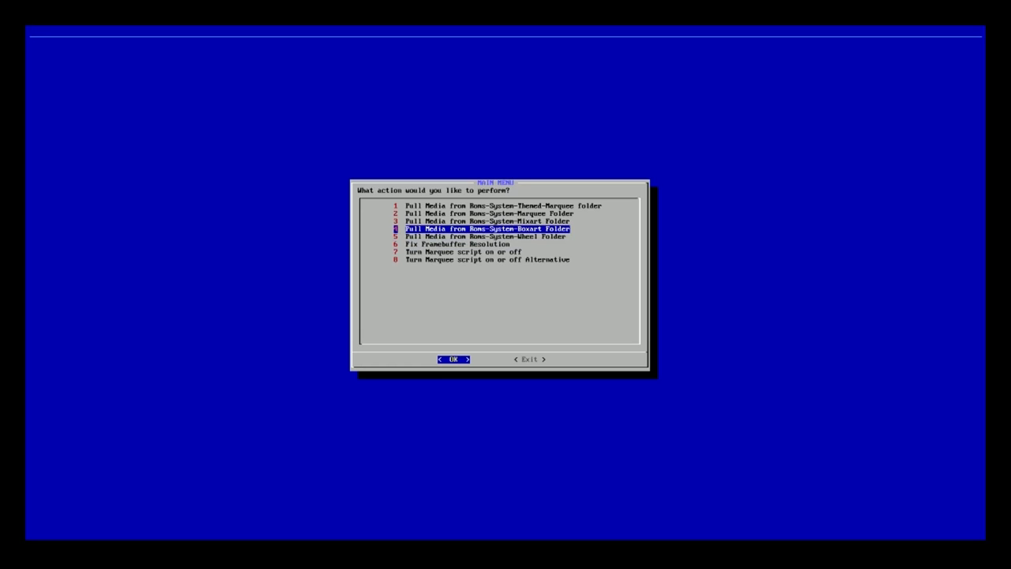
pyautogui.press('Up')
pyautogui.press('Up')
pyautogui.press('Down')
pyautogui.press('Down')
pyautogui.press('Down')
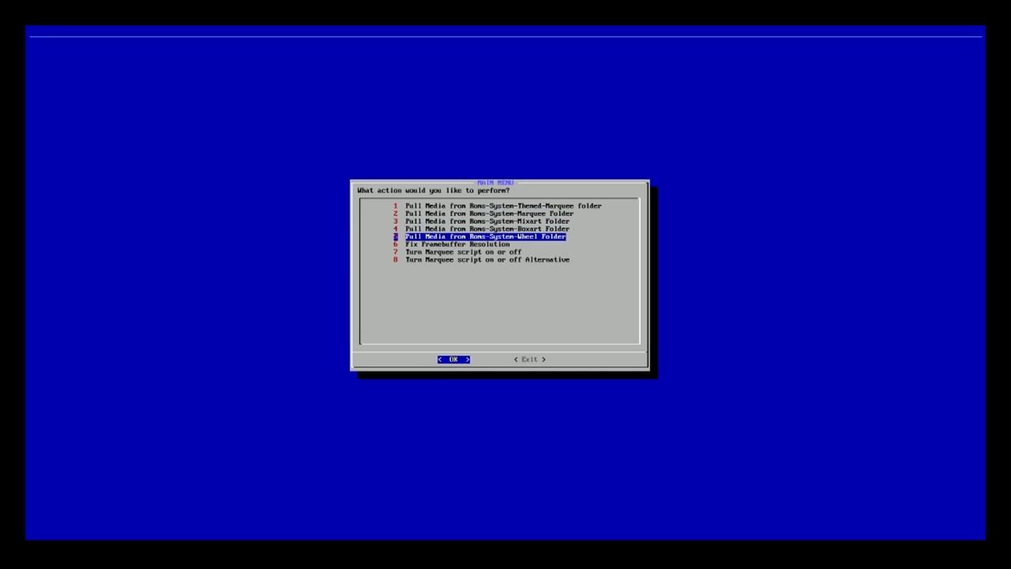
pyautogui.press('Up')
pyautogui.press('Up')
pyautogui.press('Down')
pyautogui.press('Down')
pyautogui.press('Up')
pyautogui.press('Down')
pyautogui.press('Up')
pyautogui.press('Up')
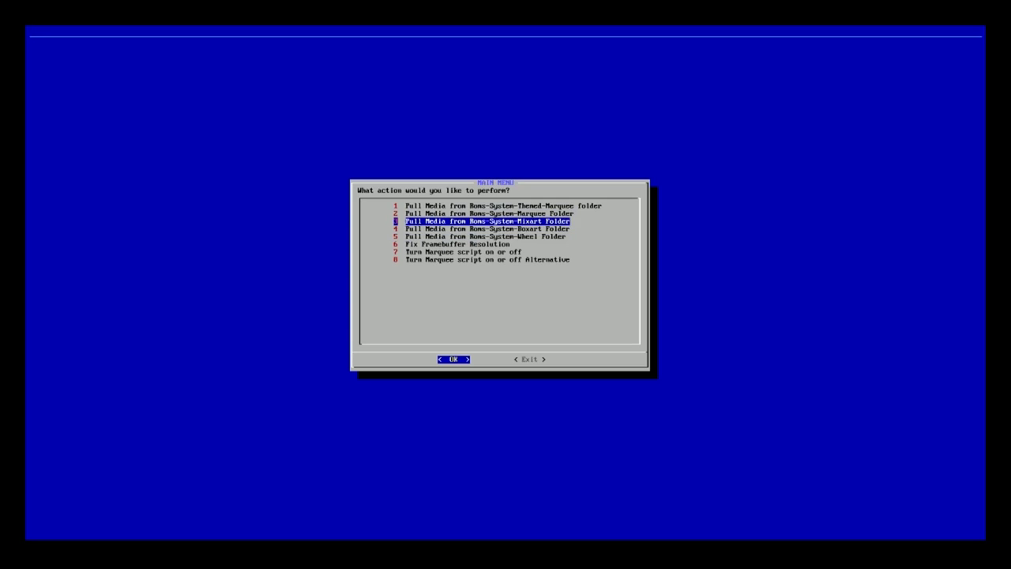
pyautogui.press('Up')
pyautogui.press('Down')
pyautogui.press('Up')
pyautogui.press('Up')
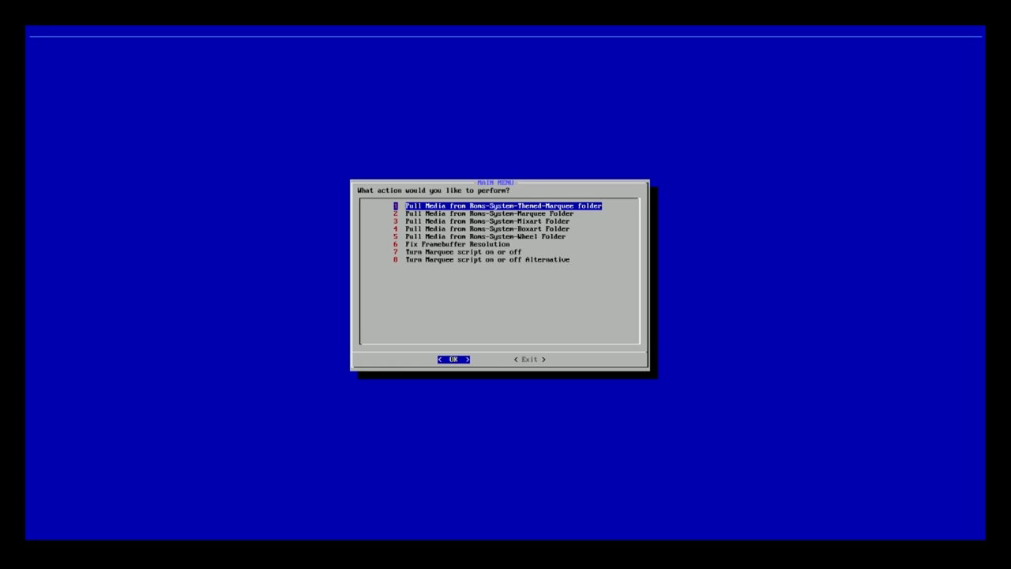
pyautogui.press('Down')
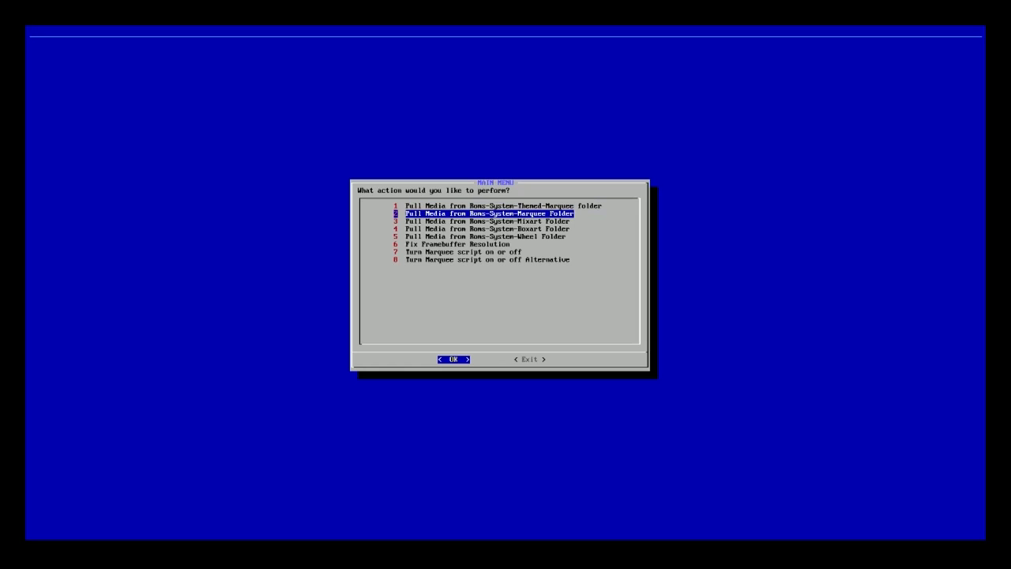